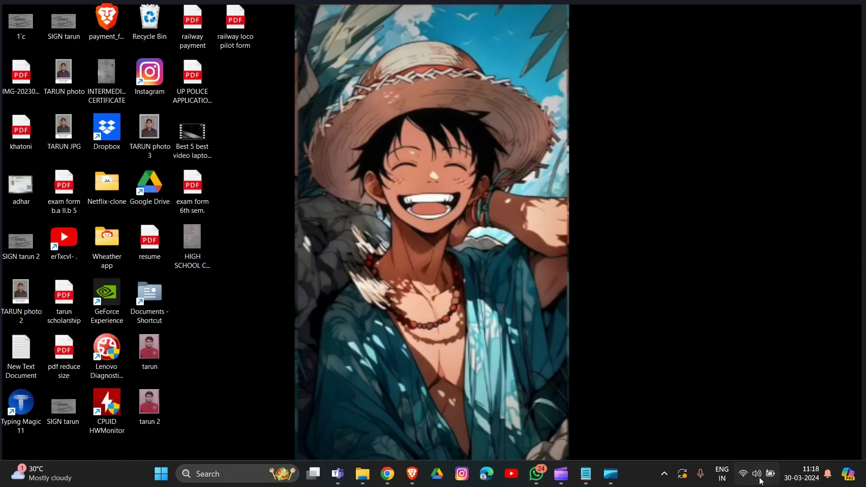
Mute and unmute the system volume in Quick Settings, then open the Settings app
click(761, 480)
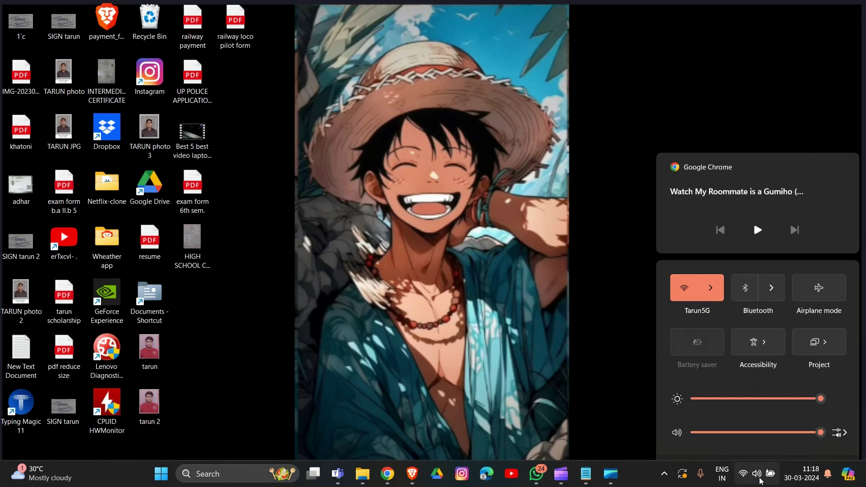
click(673, 409)
click(673, 409)
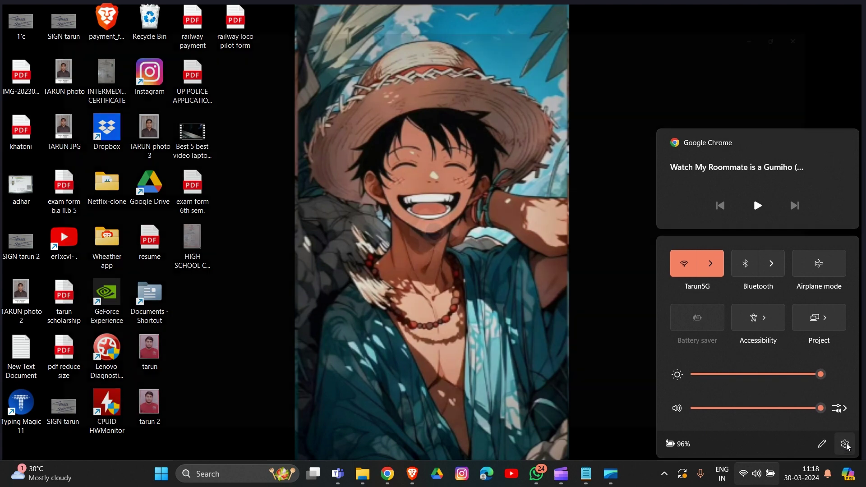
click(845, 440)
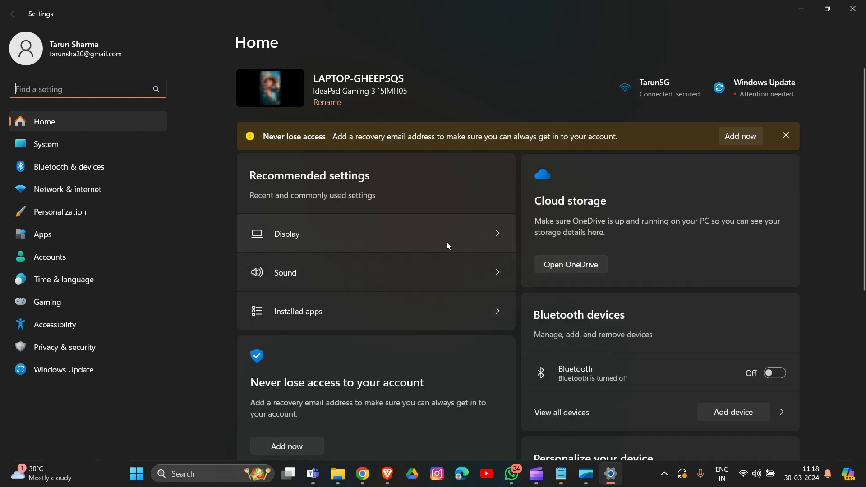
Open Sound from Home's recommended settings and scroll through the Realtek speaker output page
scroll(523, 218, down, 2)
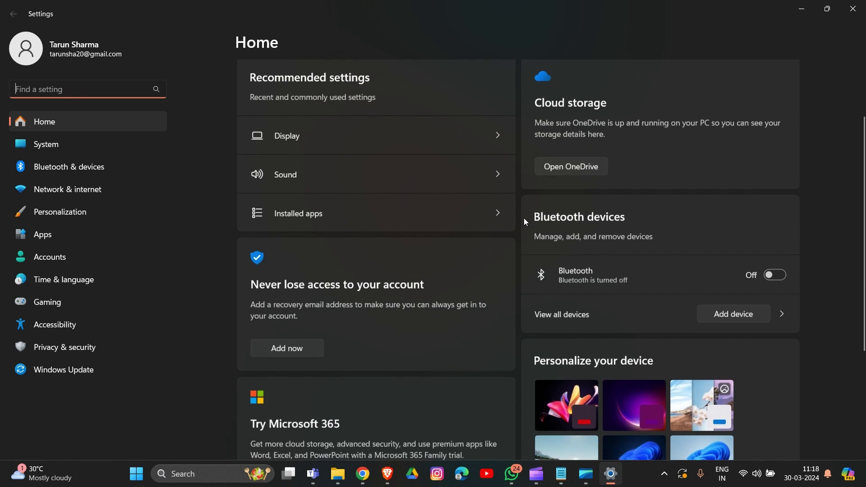
click(431, 182)
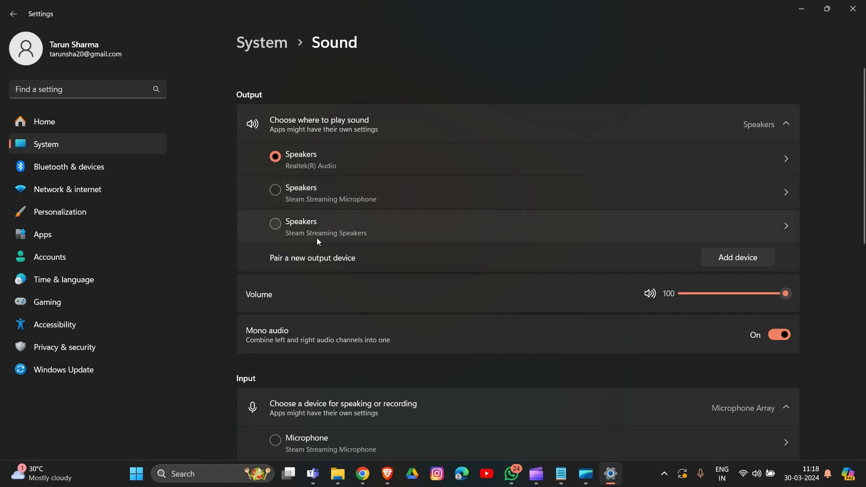
scroll(372, 299, down, 5)
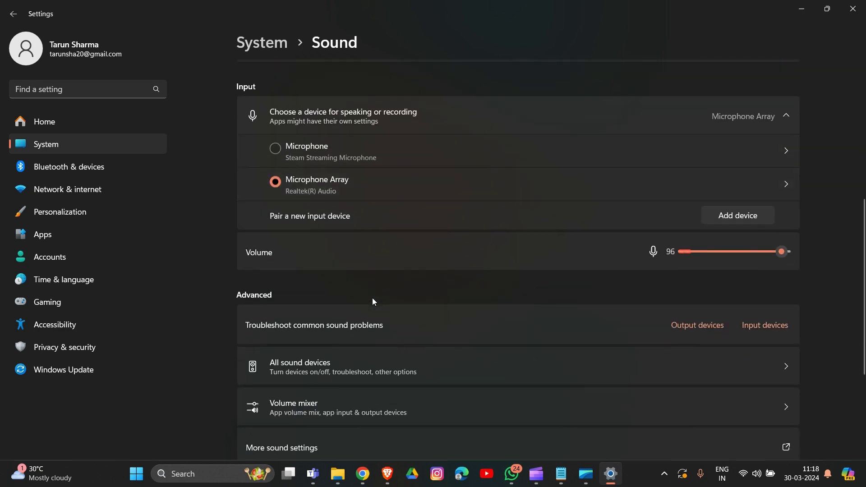
scroll(372, 298, up, 3)
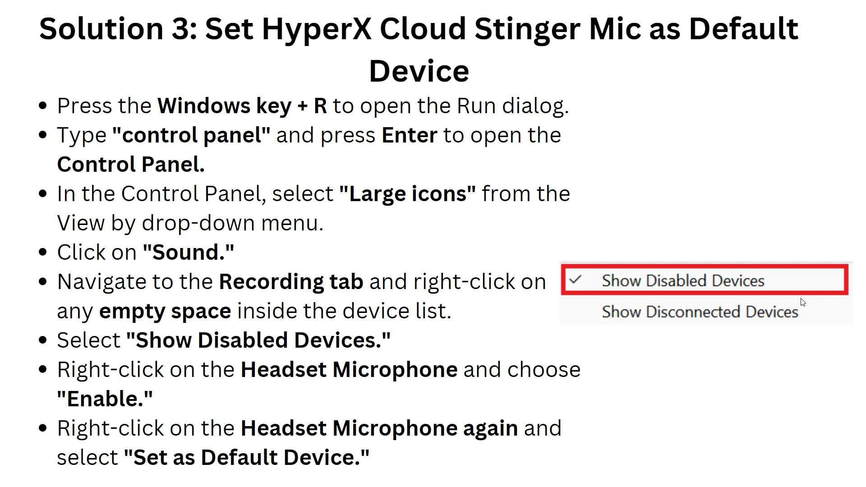
Open Control Panel via Run, confirm Large icons view, and launch the Sound dialog
key(super+r)
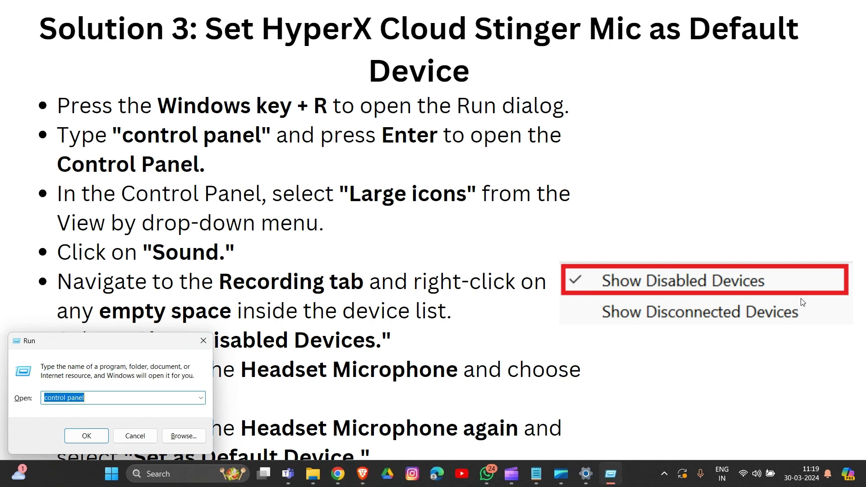
key(Escape)
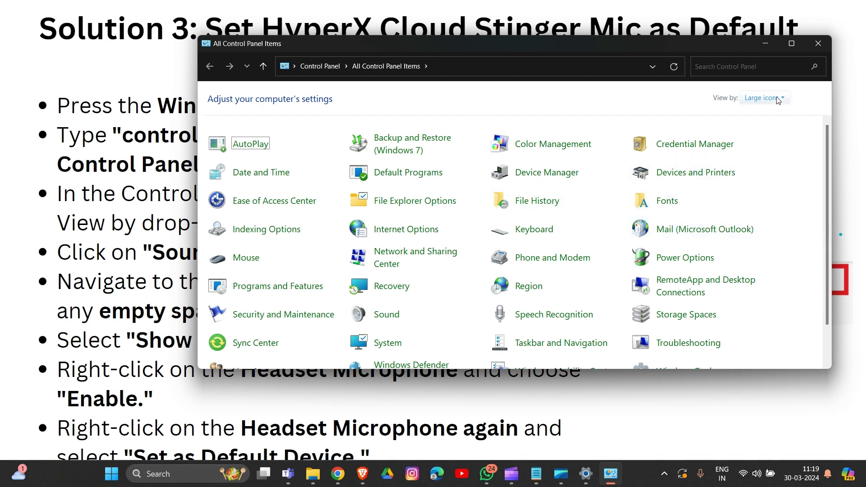
click(764, 95)
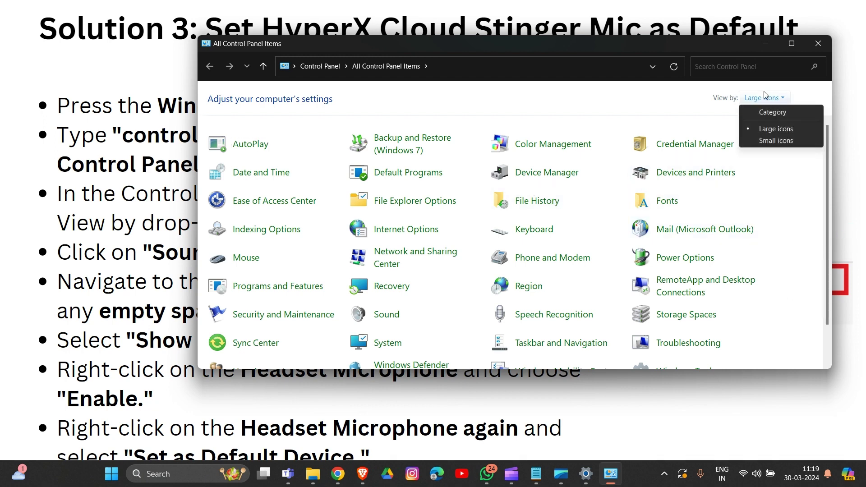
click(571, 43)
drag(569, 40, 625, 4)
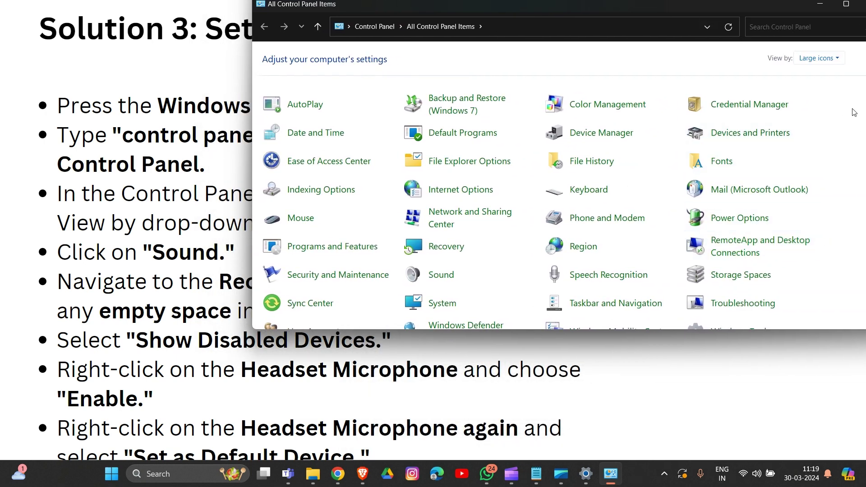
click(460, 276)
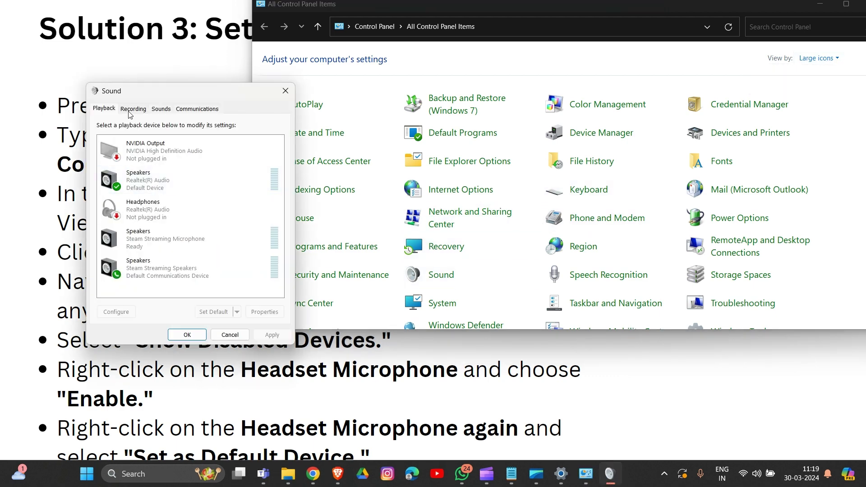
On the Recording tab, uncheck Show Disabled Devices from a device's context menu
click(129, 112)
drag(195, 98, 559, 92)
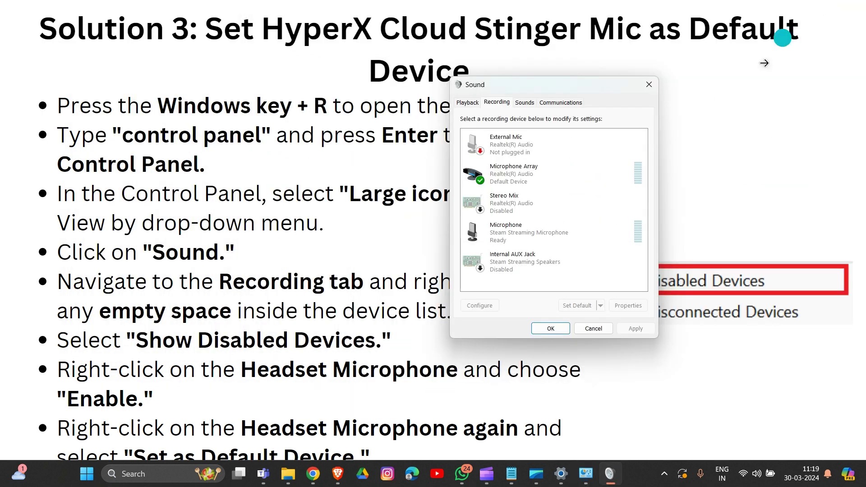
drag(539, 83, 669, 65)
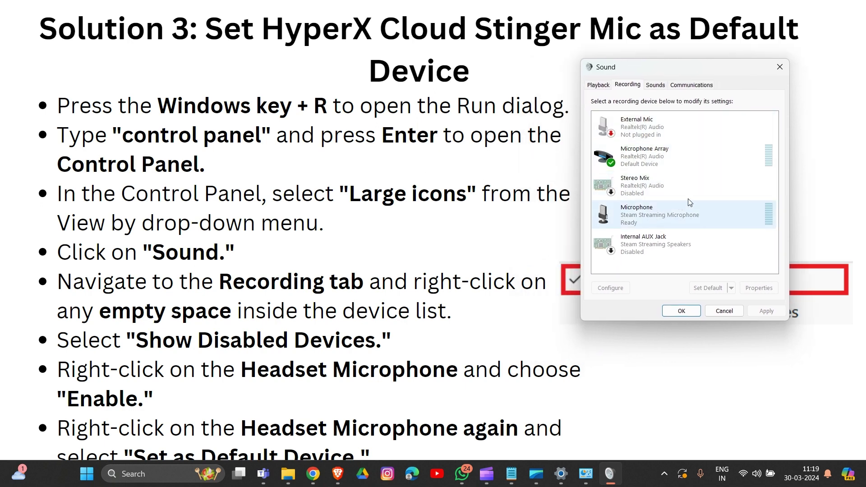
right_click(720, 186)
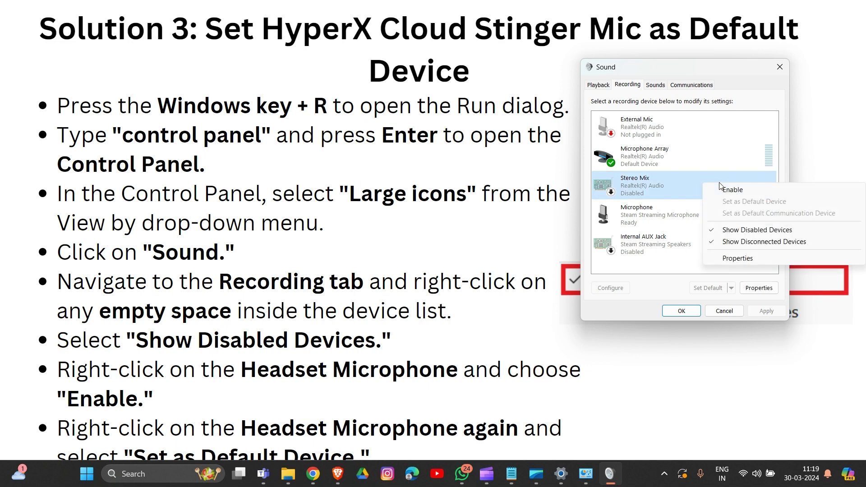
click(722, 216)
right_click(724, 217)
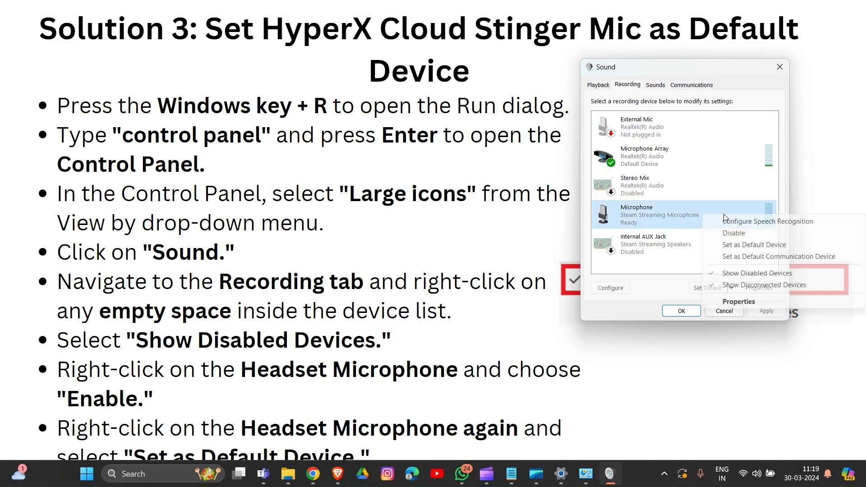
click(758, 276)
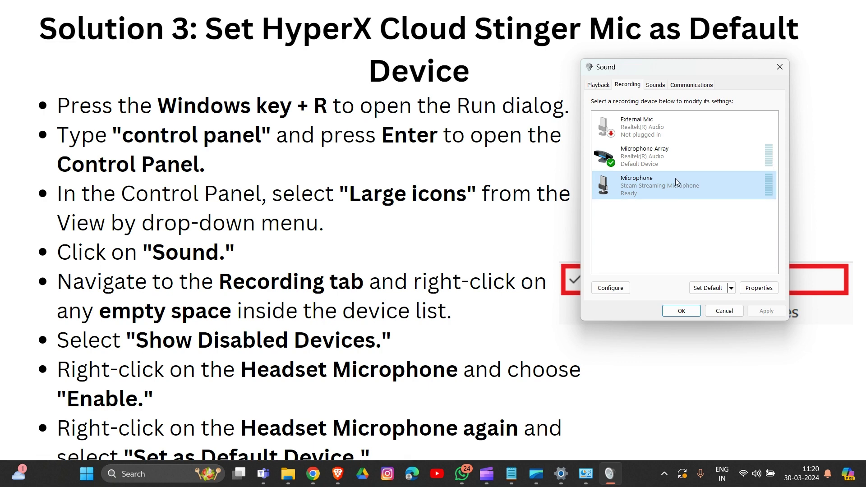
Re-enable Show Disabled Devices from the Microphone Array's context menu
right_click(657, 158)
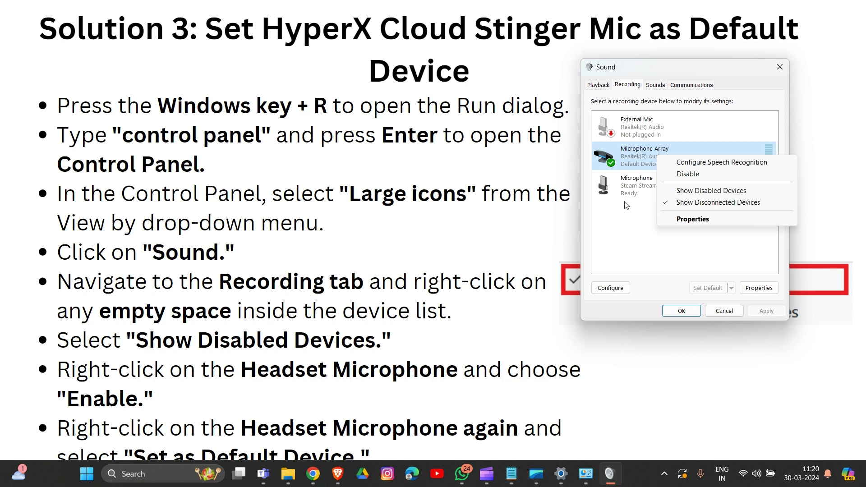
click(646, 204)
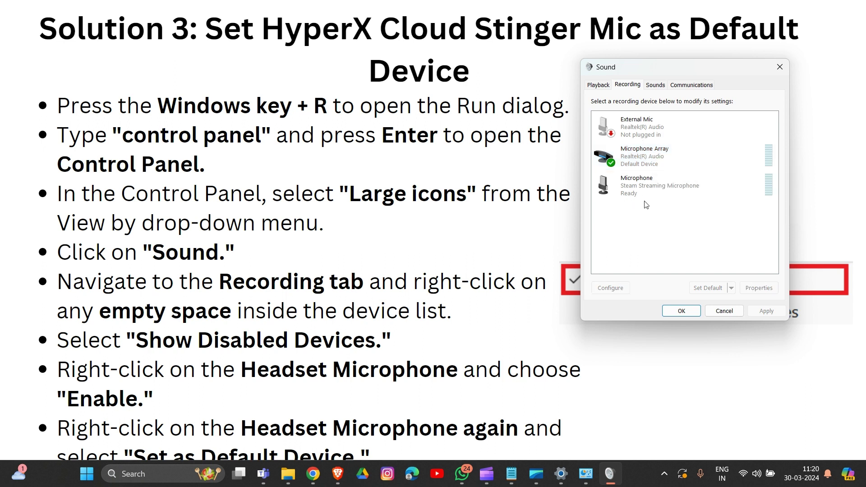
right_click(705, 168)
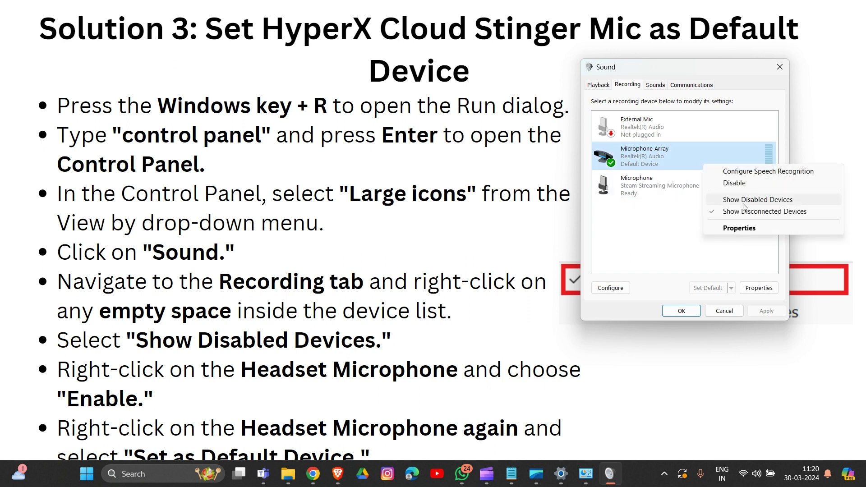
click(732, 201)
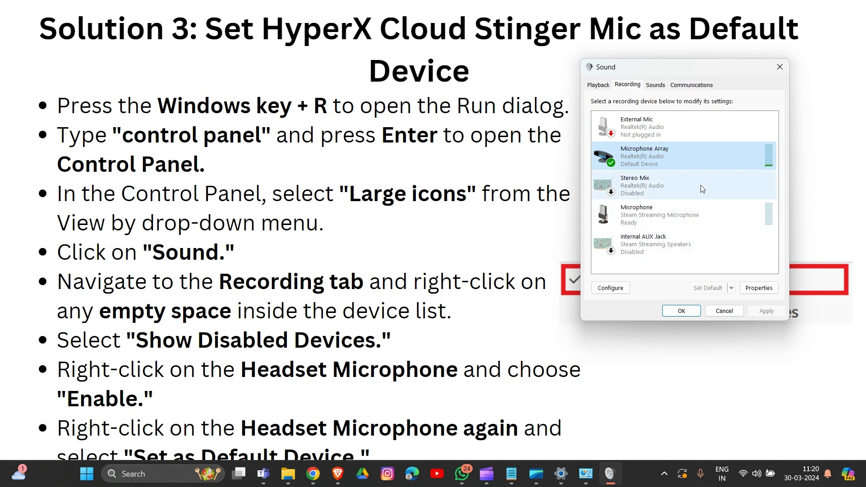
Check the Microphone's options unchanged, close Sound, and advance to the Solution 4 slide
right_click(673, 219)
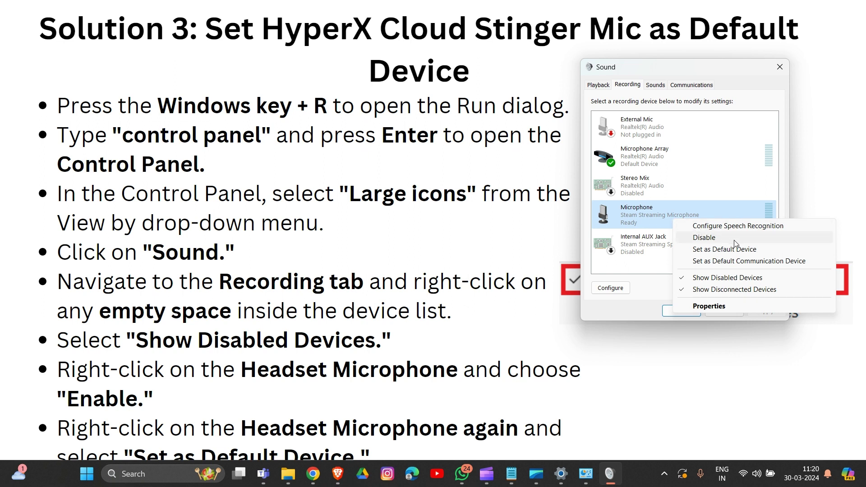
click(682, 161)
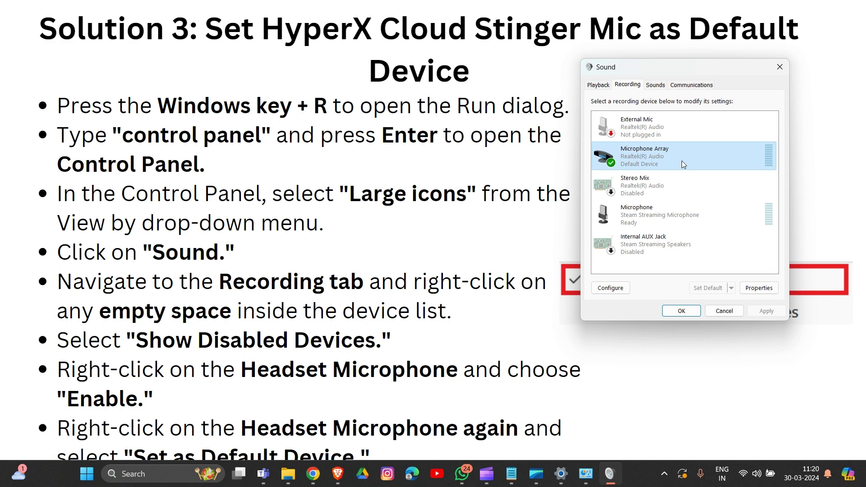
right_click(675, 217)
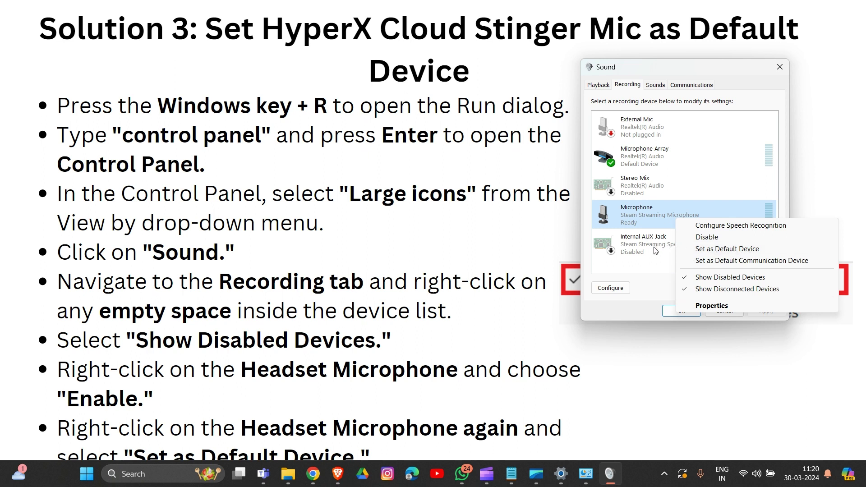
click(639, 270)
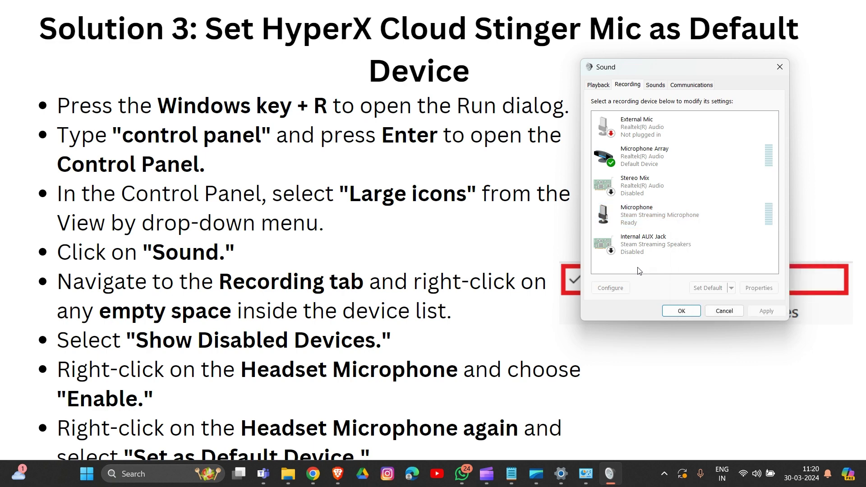
click(780, 67)
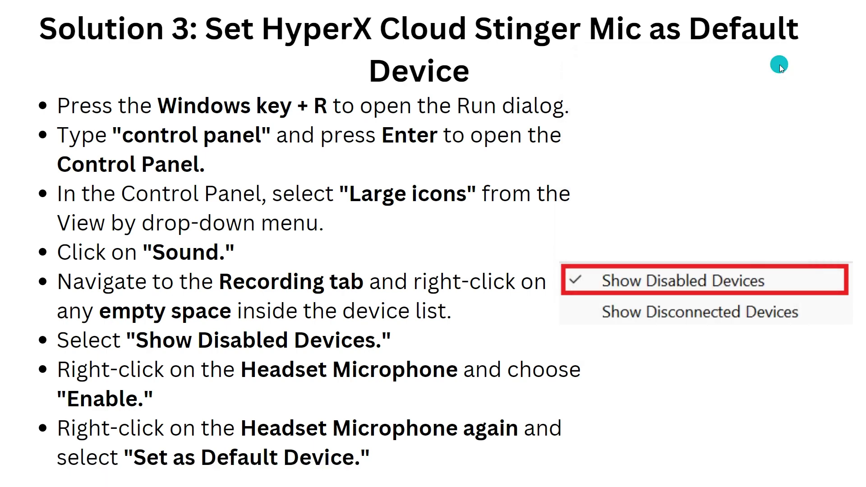
key(Right)
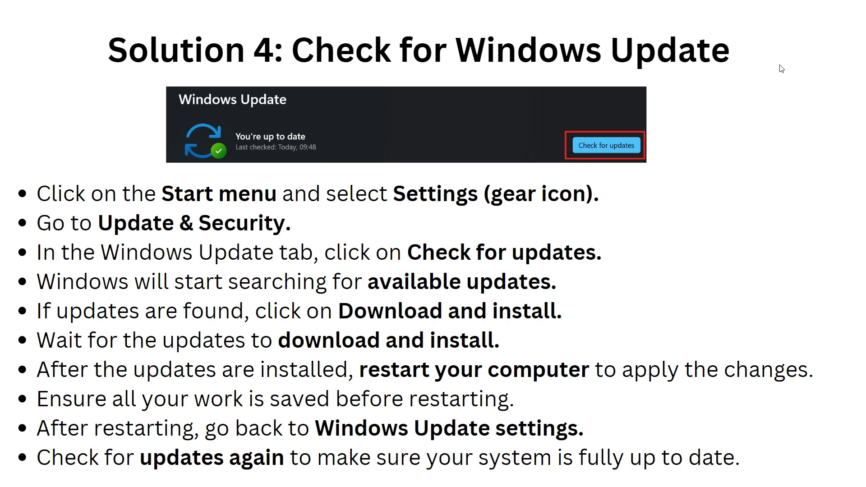
Go to the desktop and open Settings from Start on its Home page
key(super+d)
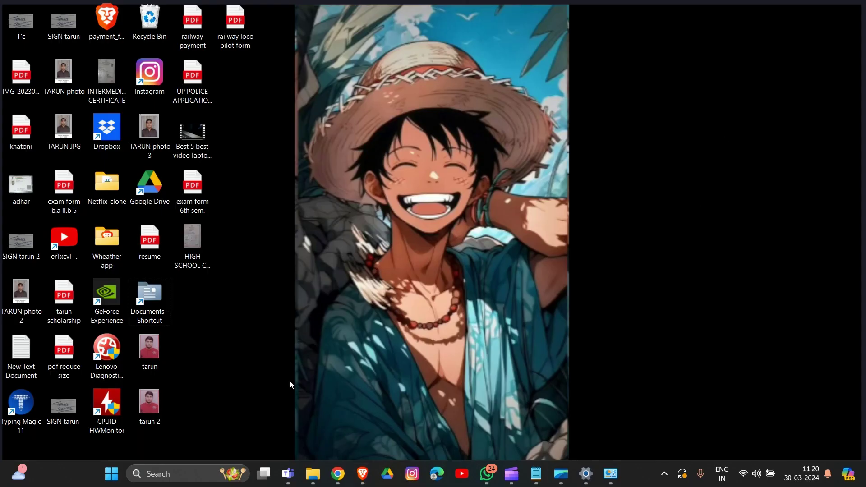
click(114, 473)
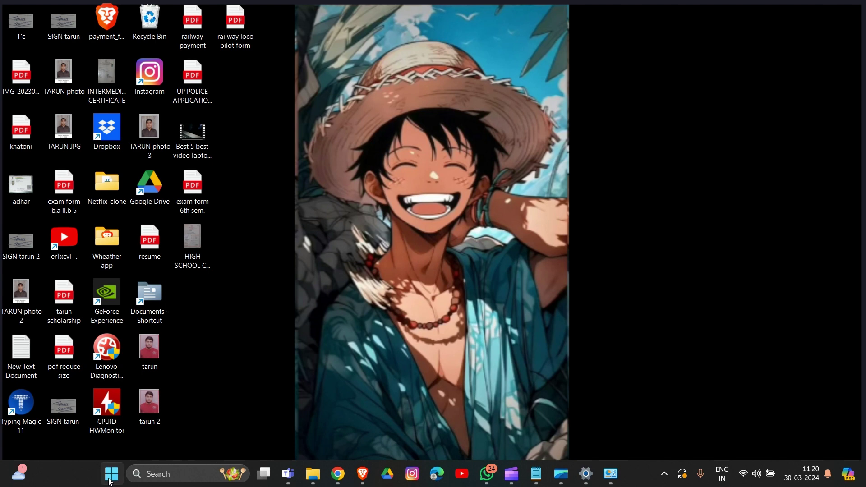
click(371, 212)
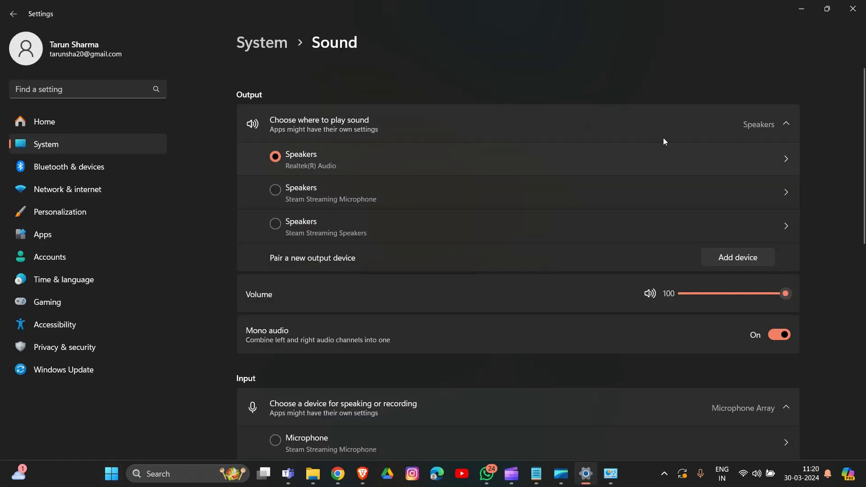
click(108, 113)
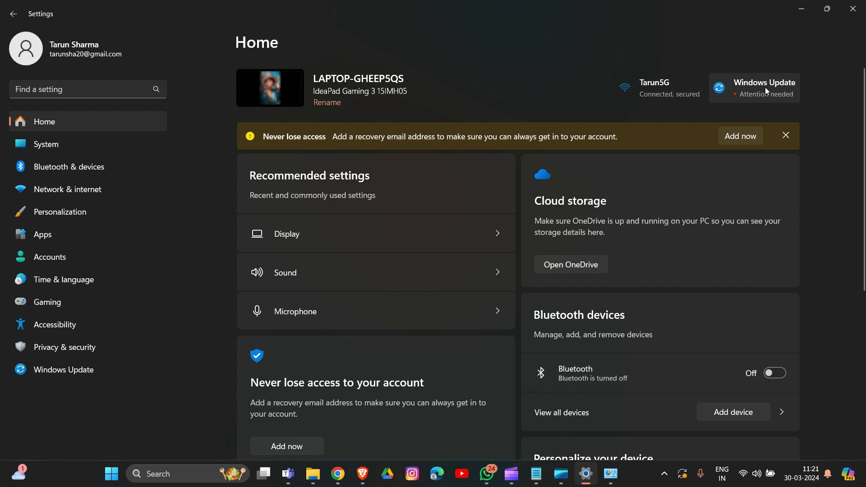
Open Windows Update from its 'Attention needed' card on Settings Home
click(765, 87)
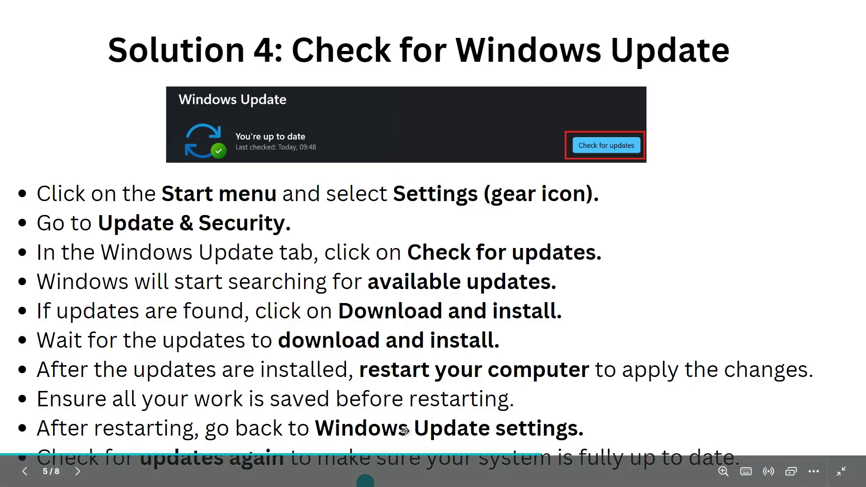
Advance the slideshow to the 'Solution 5: Update Audio Drivers' slide
key(Right)
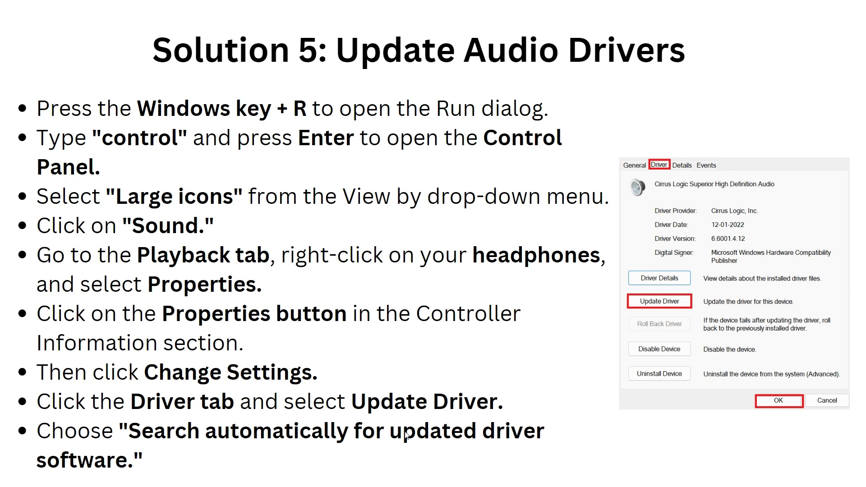
Open Run and enter 'control panel' via the autocomplete suggestion for 'contro'
key(super+r)
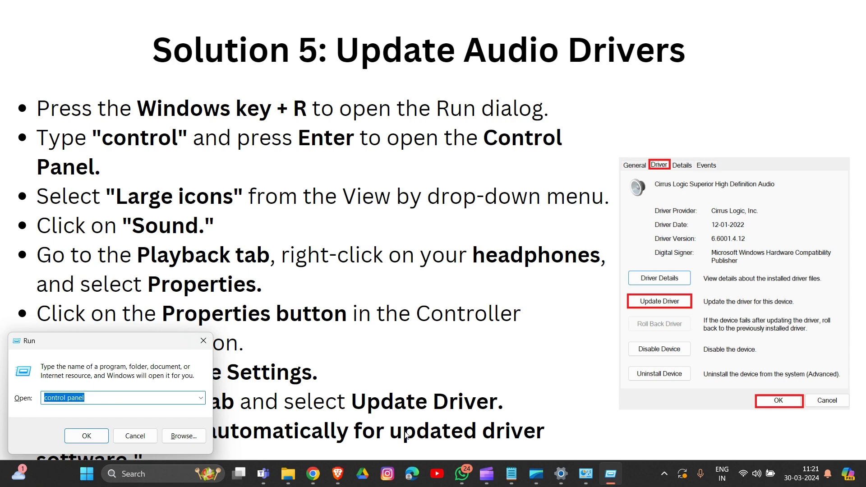
key(BackSpace)
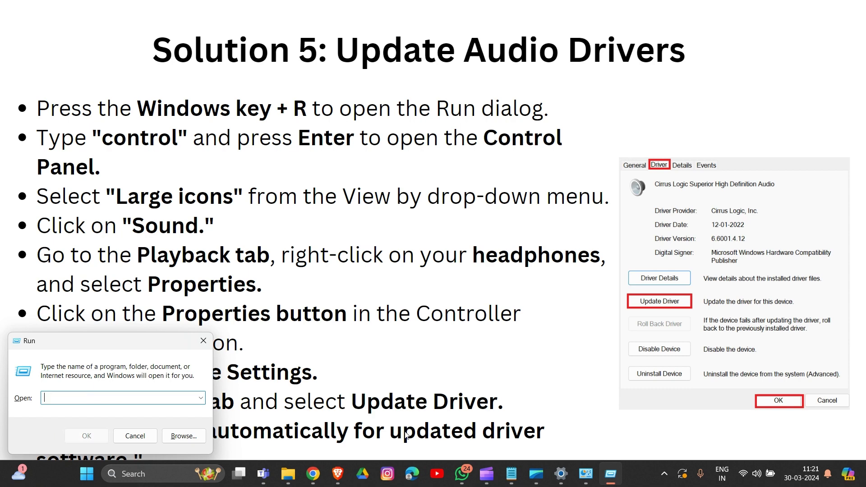
text(control)
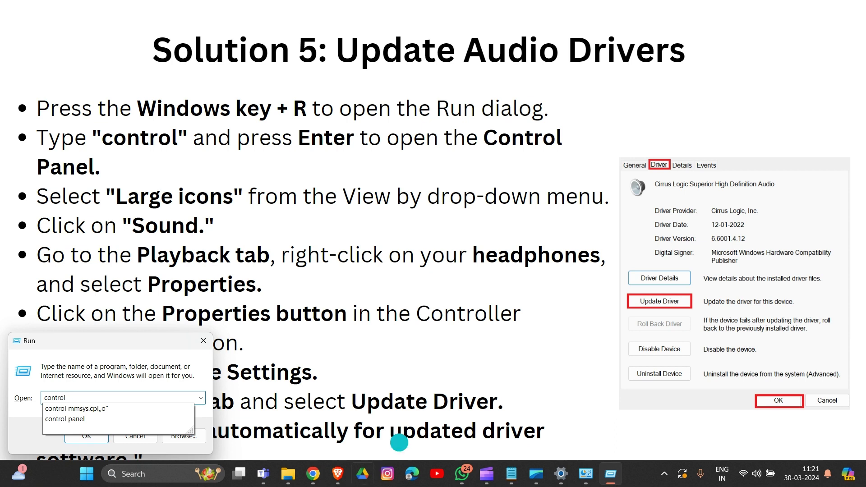
click(158, 422)
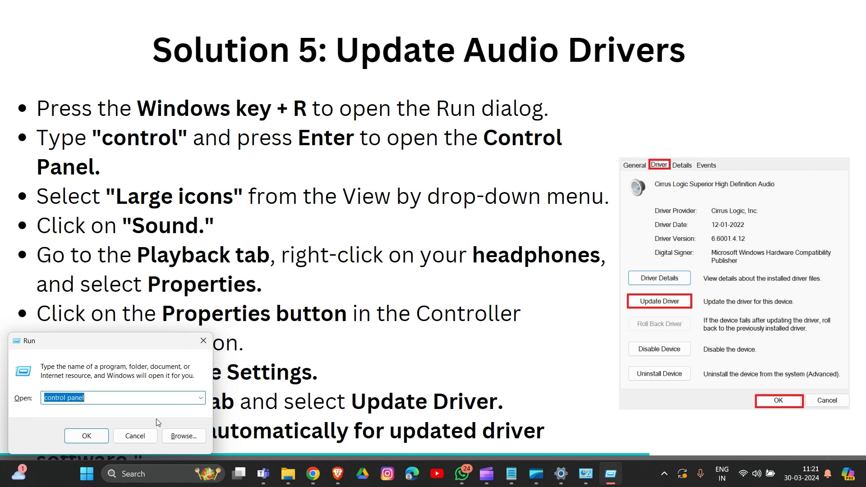
Launch Control Panel, keep View by on Large icons, and open Sound
click(87, 436)
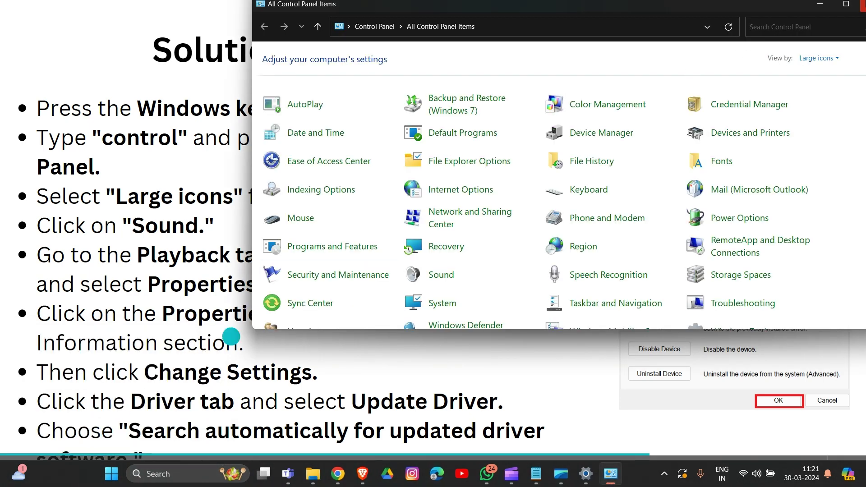
click(816, 57)
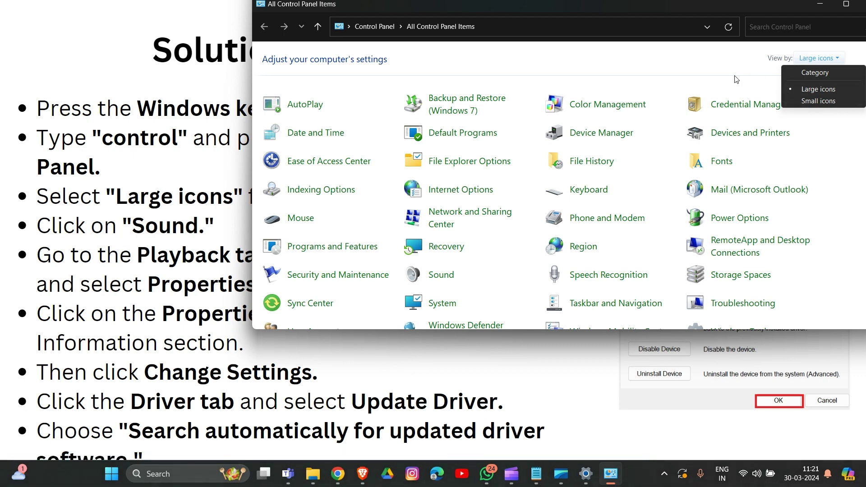
click(761, 79)
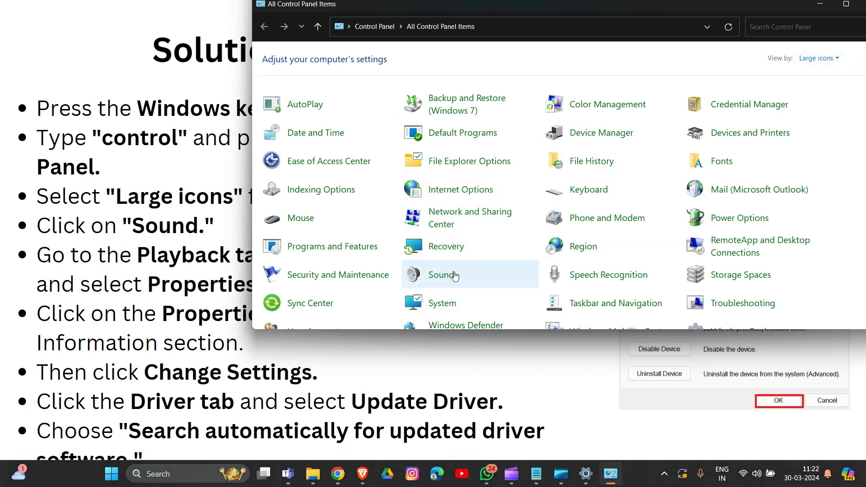
click(420, 278)
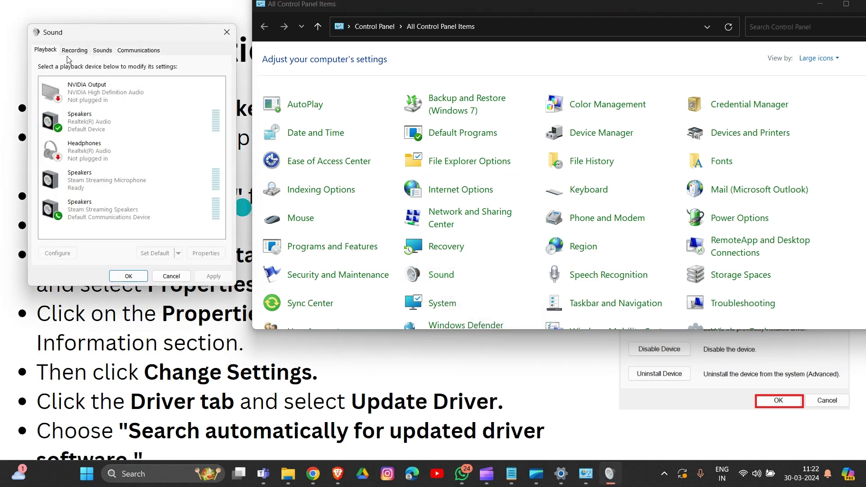
Minimize Control Panel, move the Sound dialog right, and open the Headphones playback device's Properties
click(820, 5)
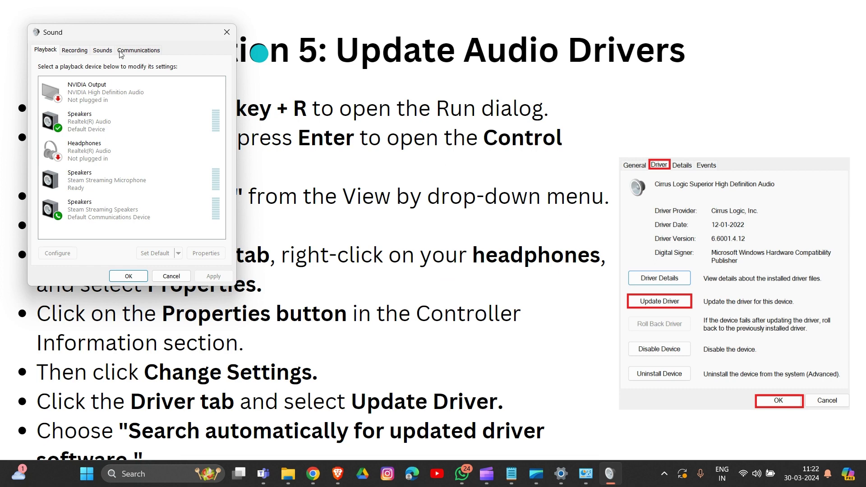
drag(126, 34, 715, 72)
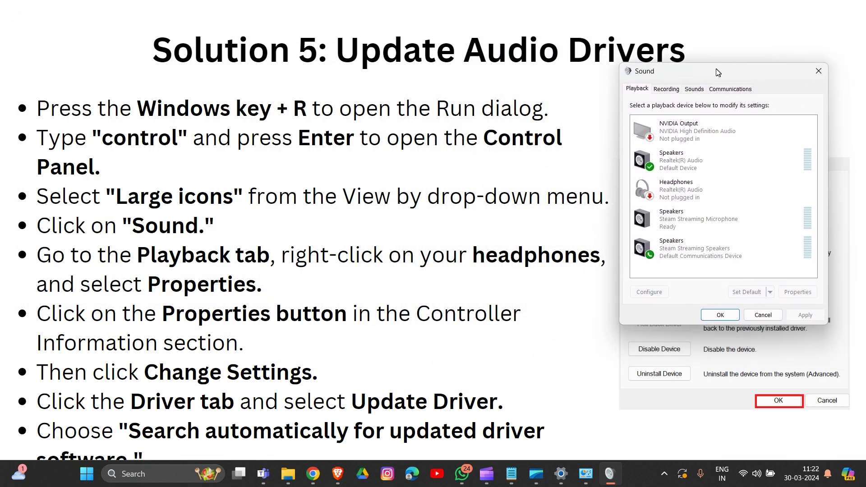
right_click(688, 197)
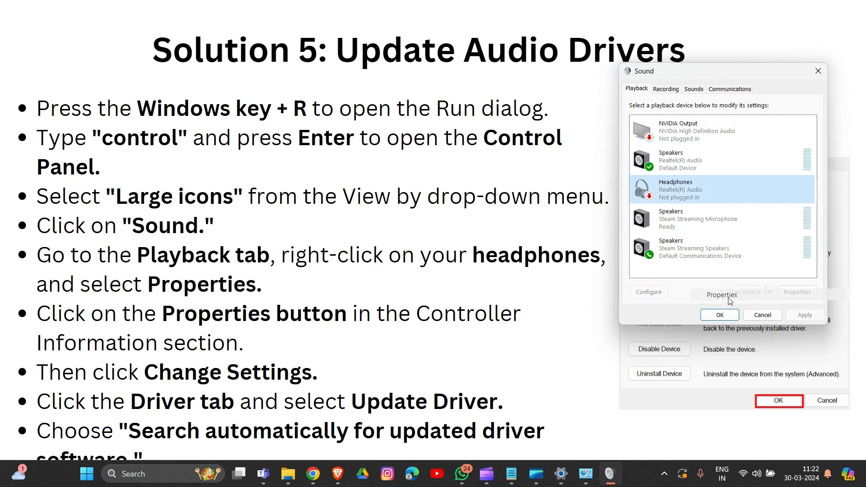
click(722, 295)
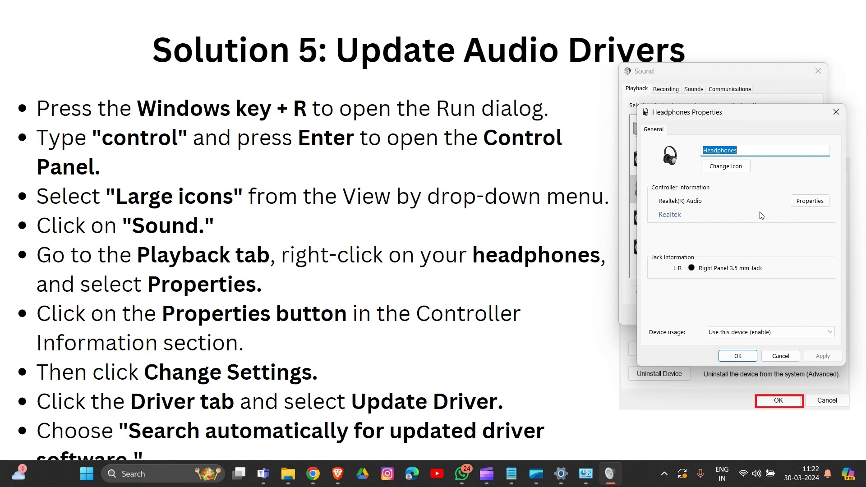
Open the Realtek(R) Audio controller's settings and view its driver, version 6.0.8963.1 dated 02-06-2020
click(814, 203)
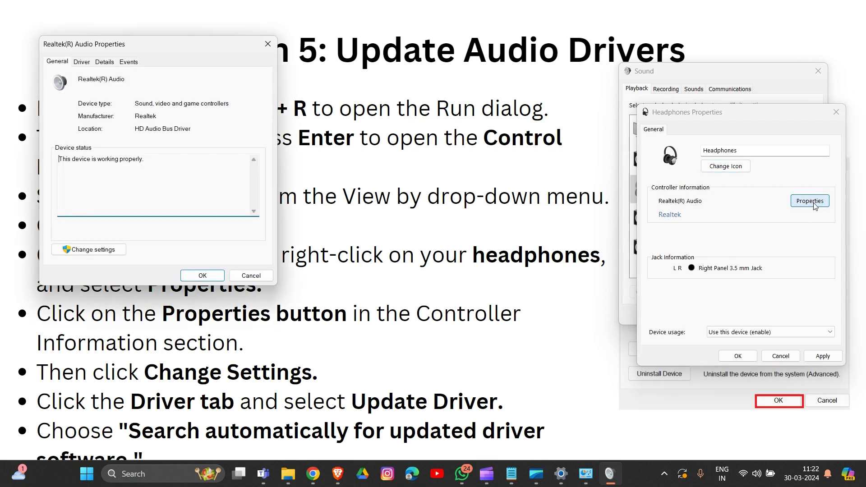
click(110, 254)
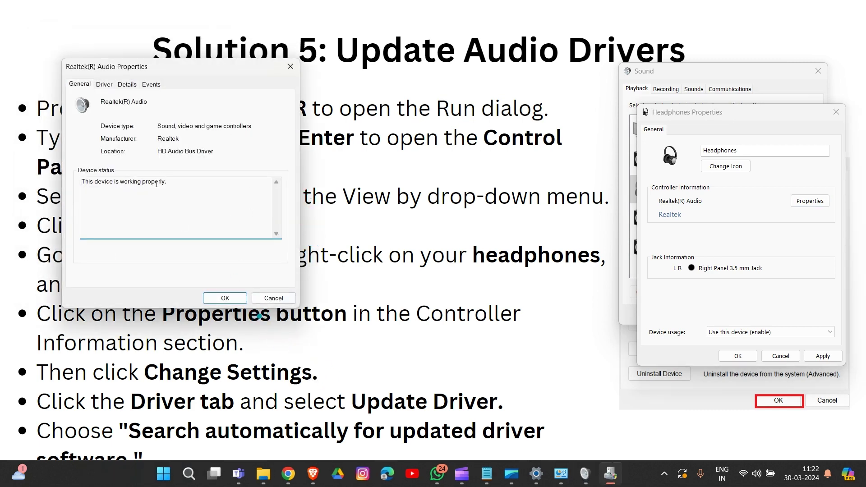
right_click(172, 149)
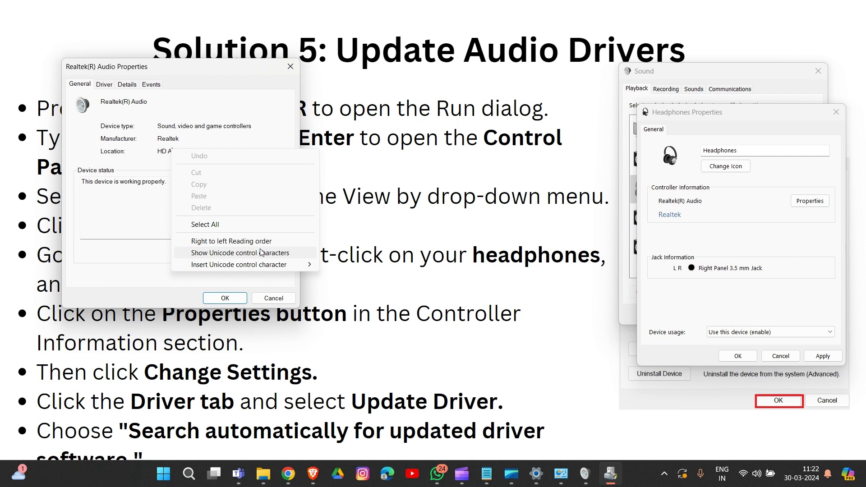
click(139, 222)
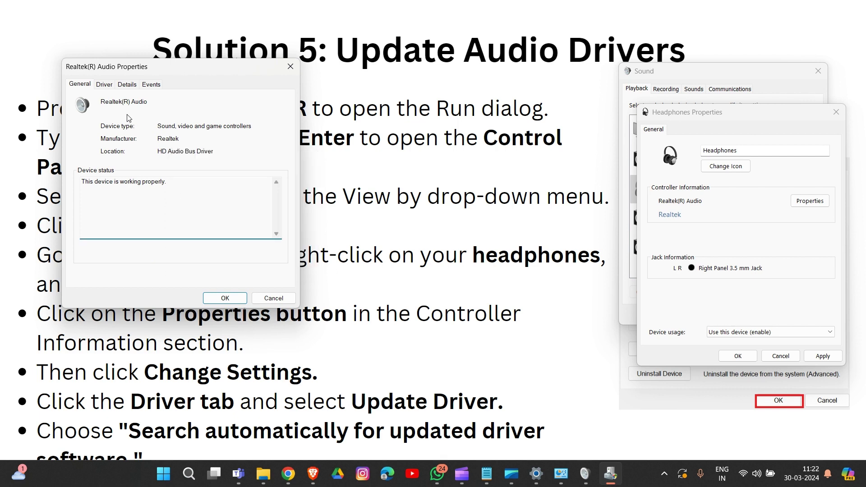
click(104, 85)
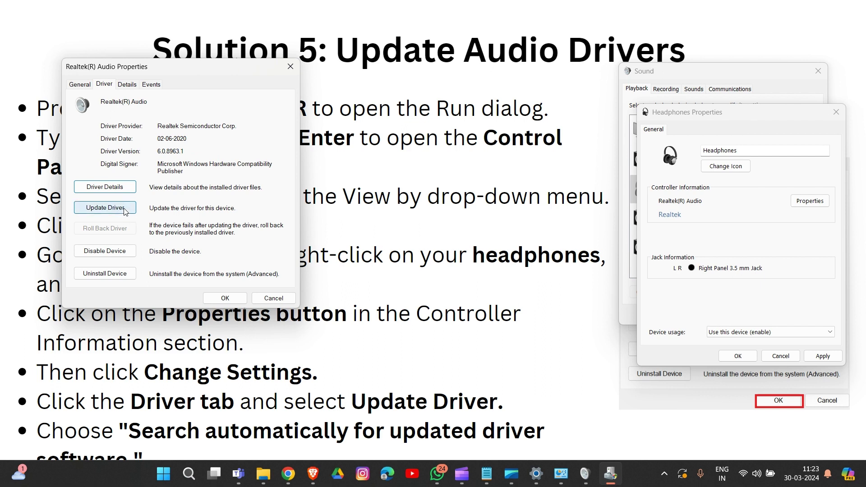
Update the Realtek(R) Audio driver by letting Windows search automatically for drivers
click(124, 210)
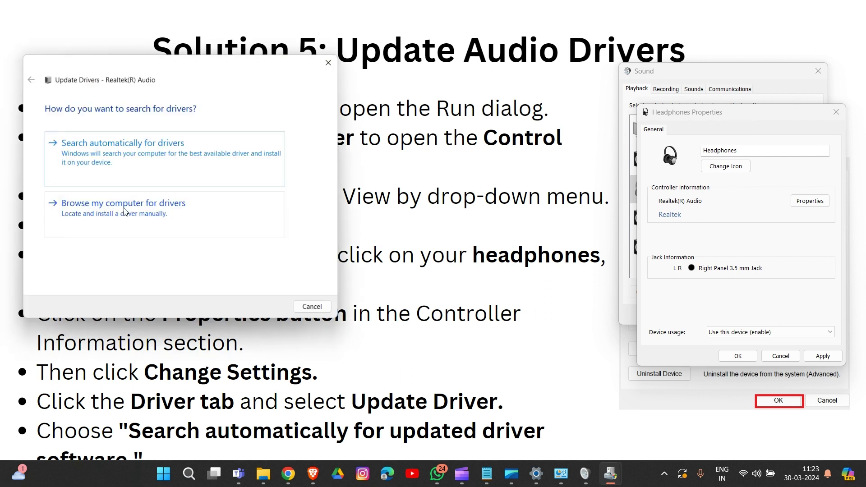
click(213, 163)
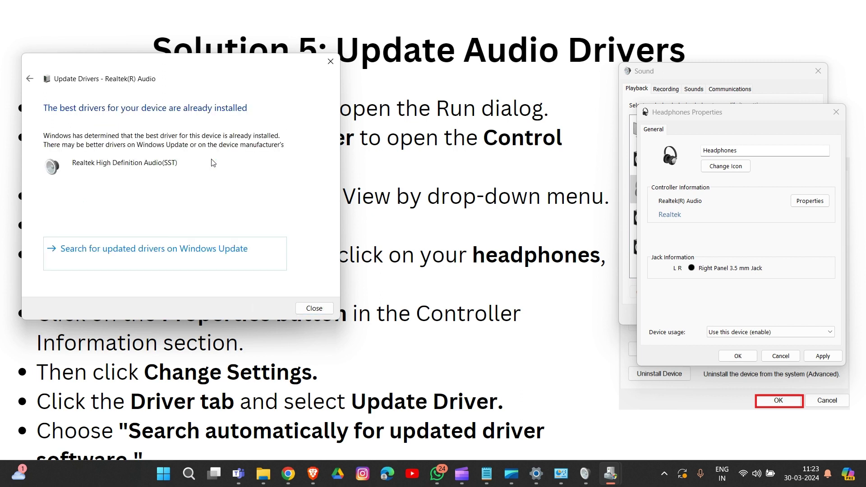